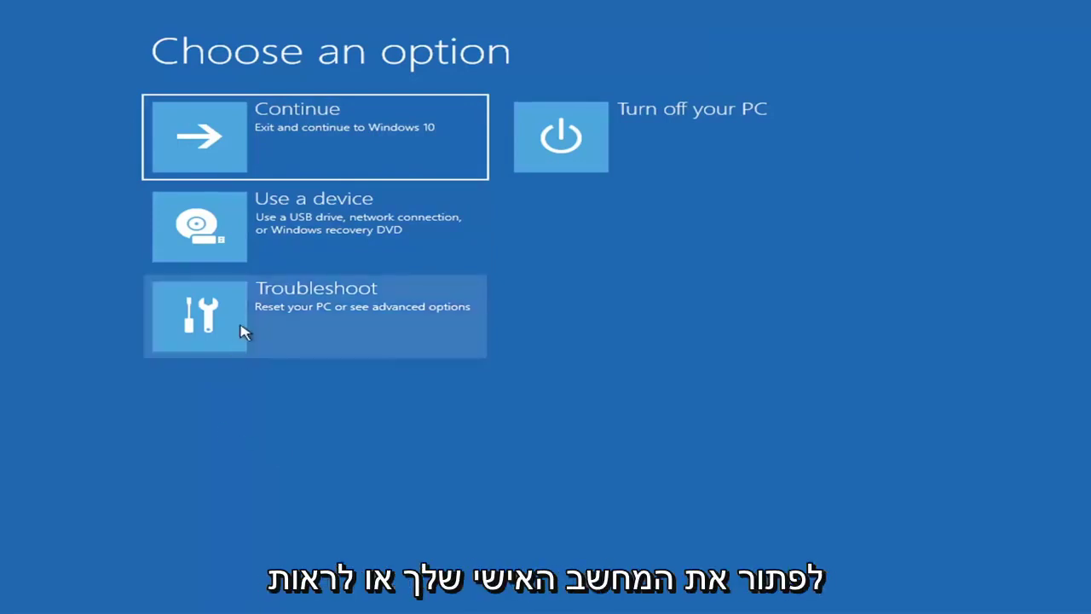
Step: Run Startup Repair from Troubleshoot > Advanced options; it reports it couldn't repair the PC
click(408, 322)
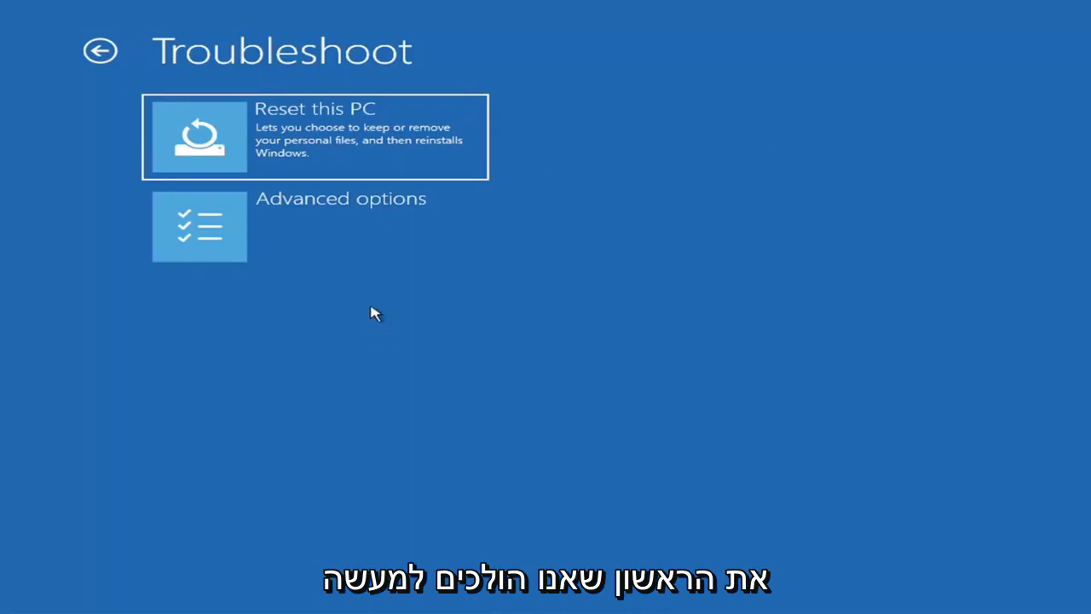
click(345, 232)
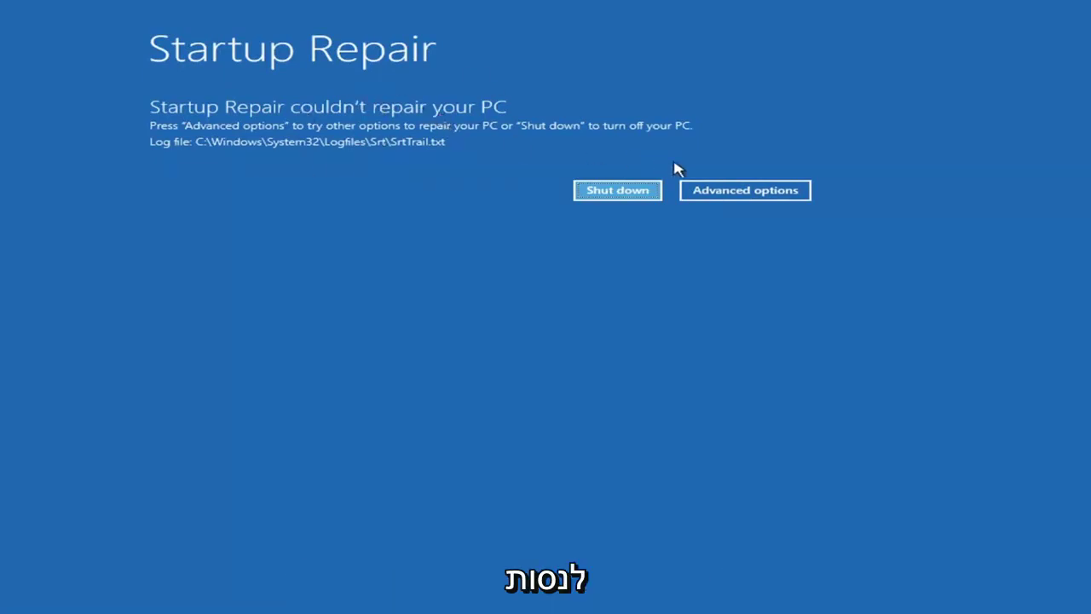
Step: Leave the failed repair, review Startup Settings under Troubleshoot > Advanced options, then return
click(759, 191)
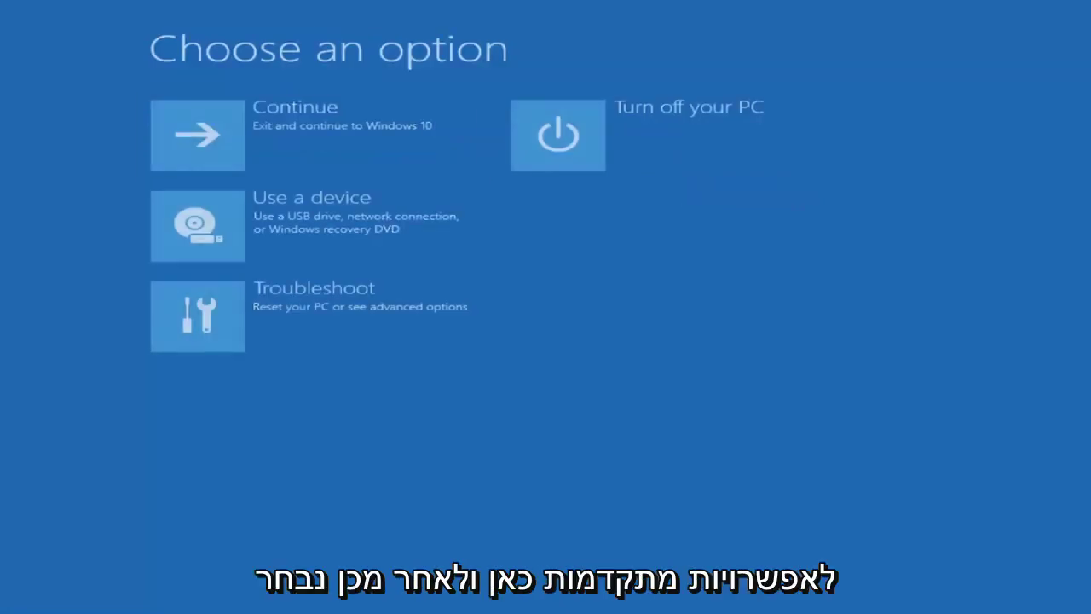
click(337, 317)
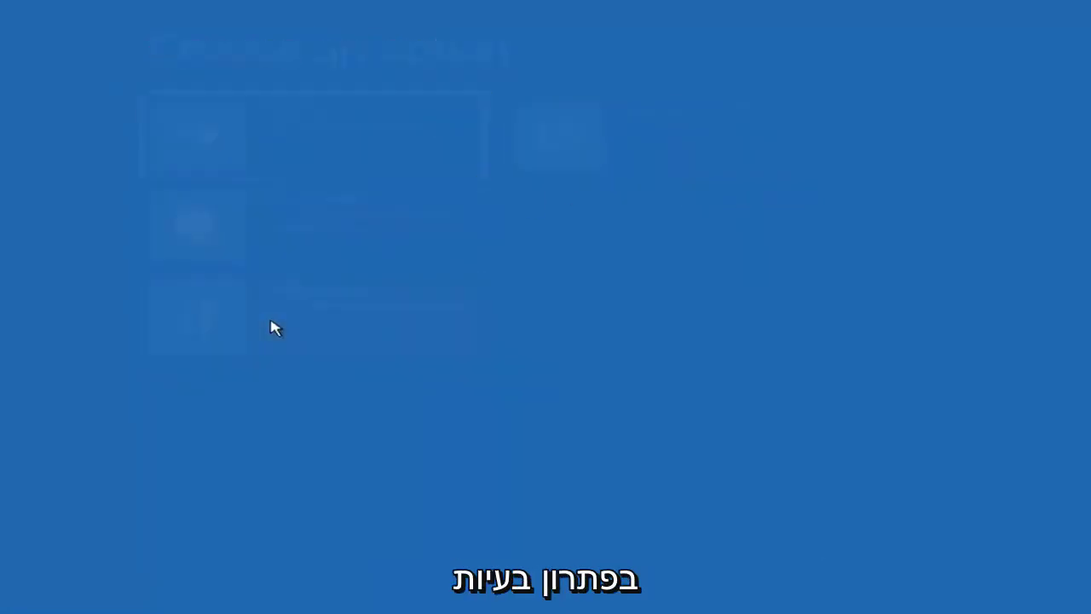
click(285, 240)
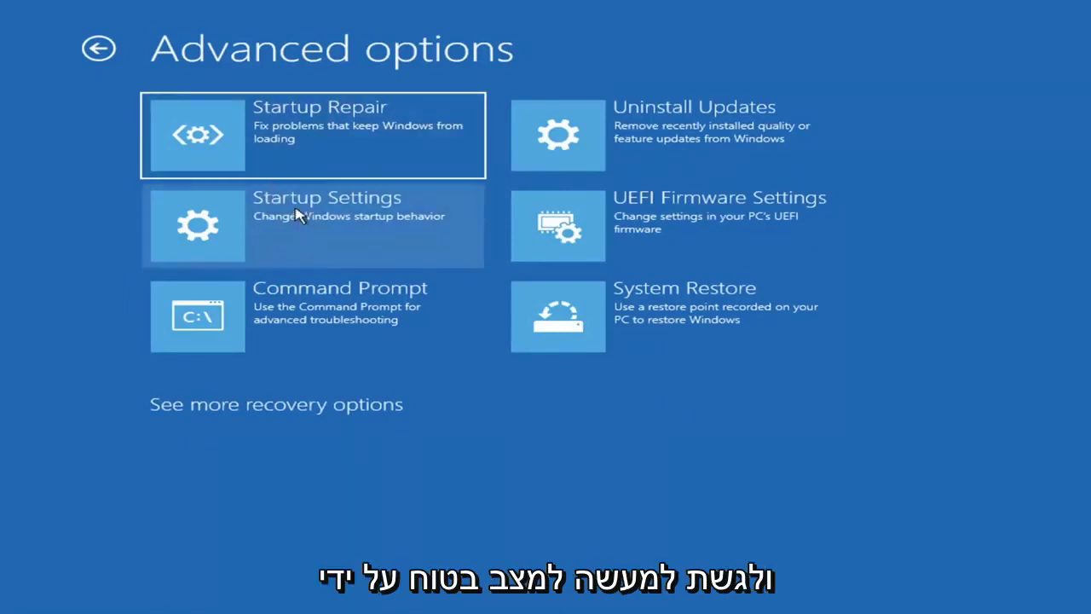
click(281, 228)
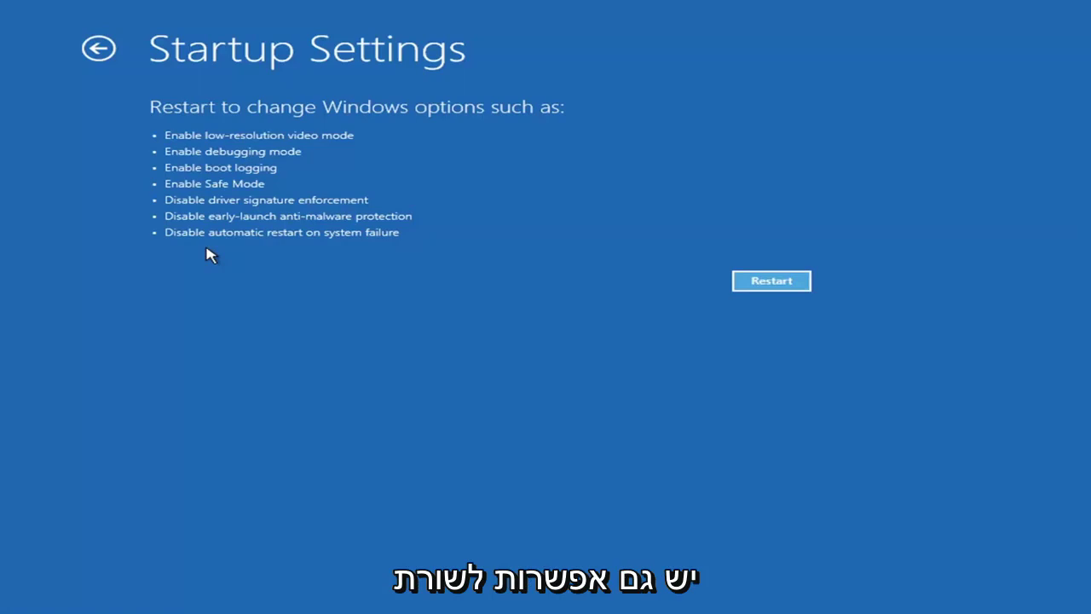
click(85, 44)
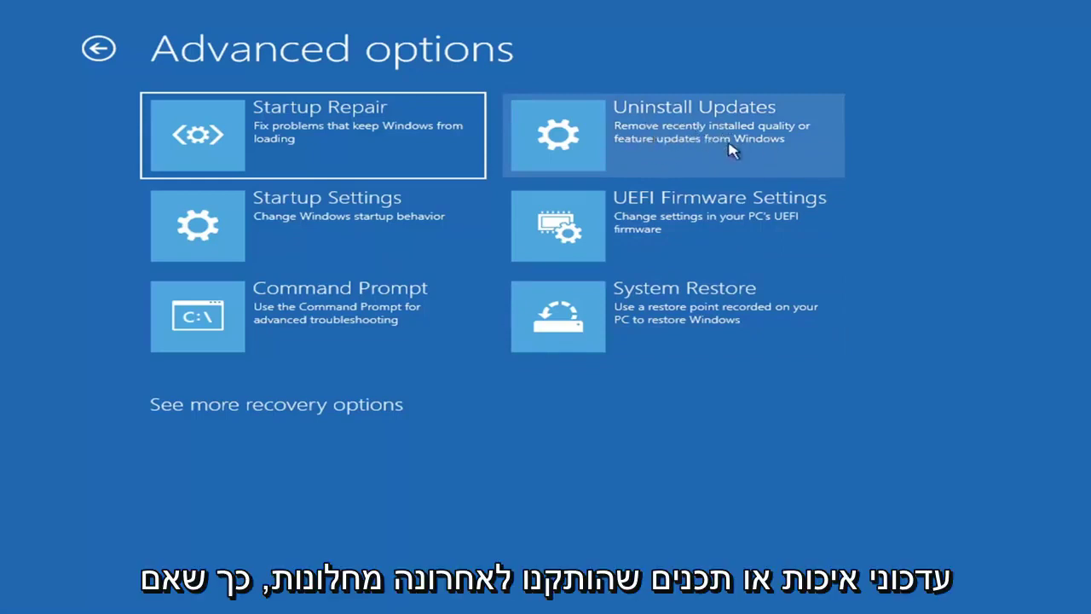
Step: Show the Uninstall Updates choices for the latest quality or feature update
click(638, 141)
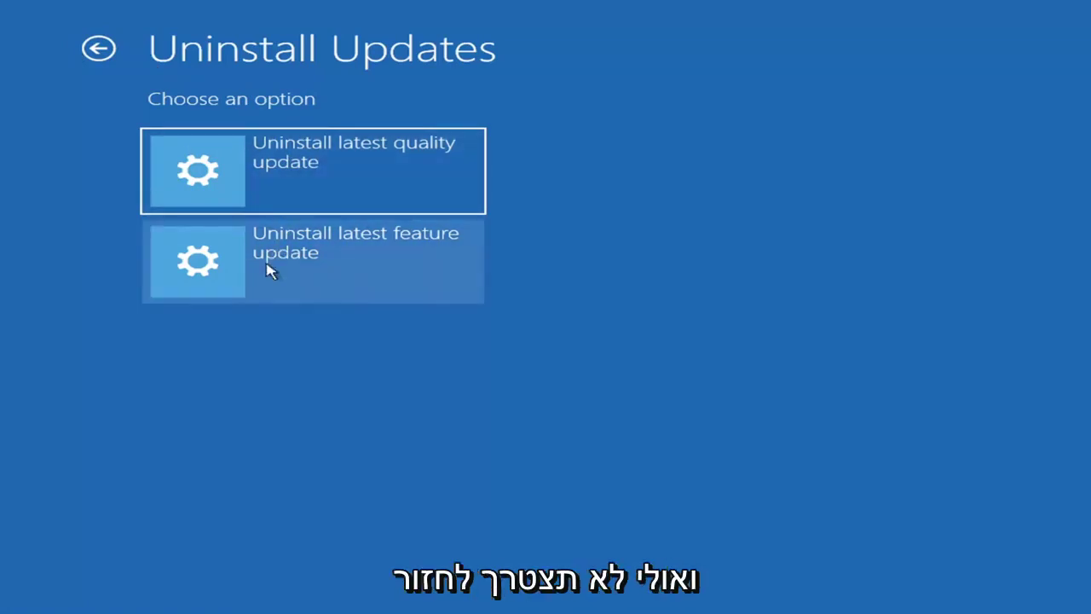
Step: Return to Advanced options and launch the System Restore wizard
click(112, 44)
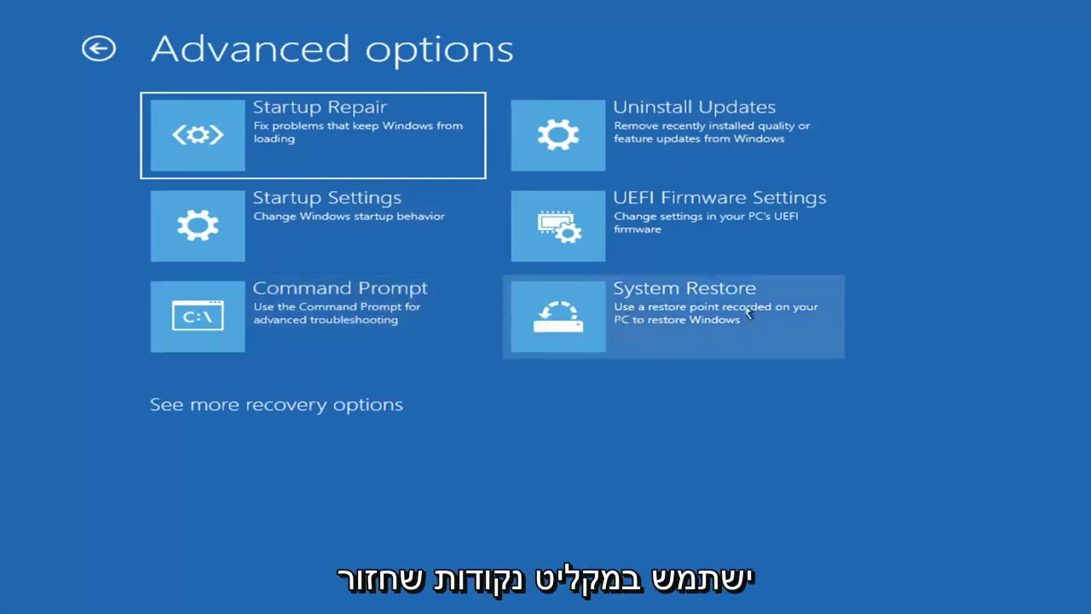
click(712, 334)
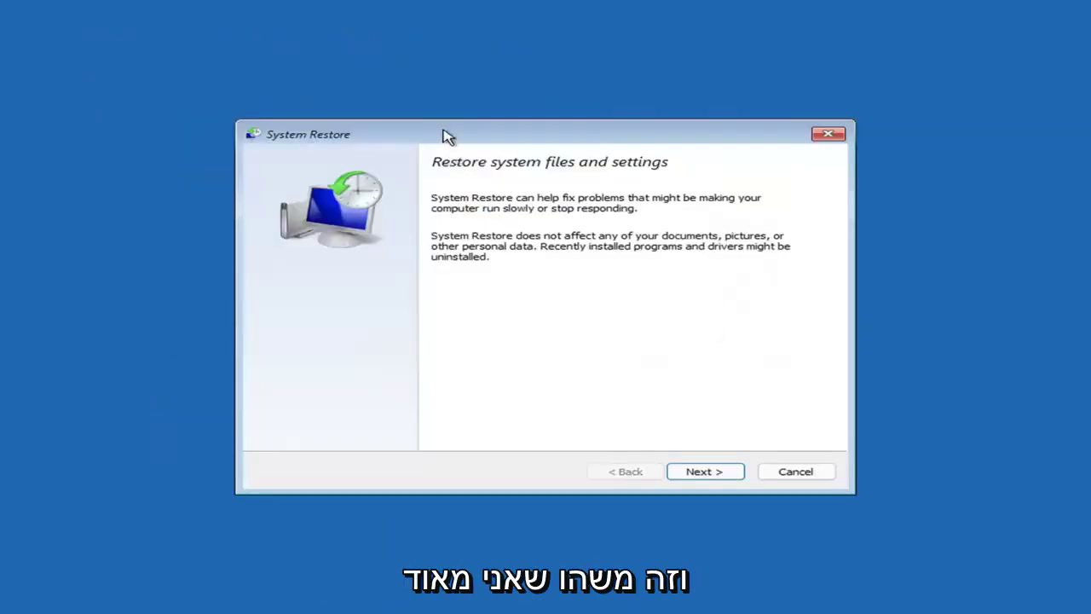
Step: Select the 7/9/2021 12:37:05 PM 'Before Updates' restore point and proceed to confirmation
click(695, 470)
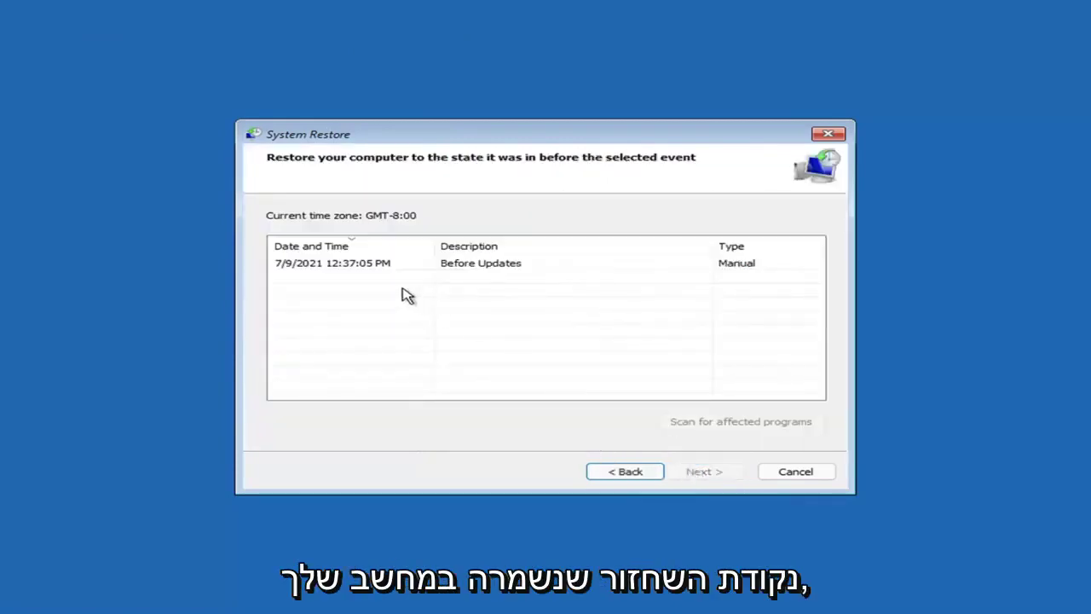
click(338, 269)
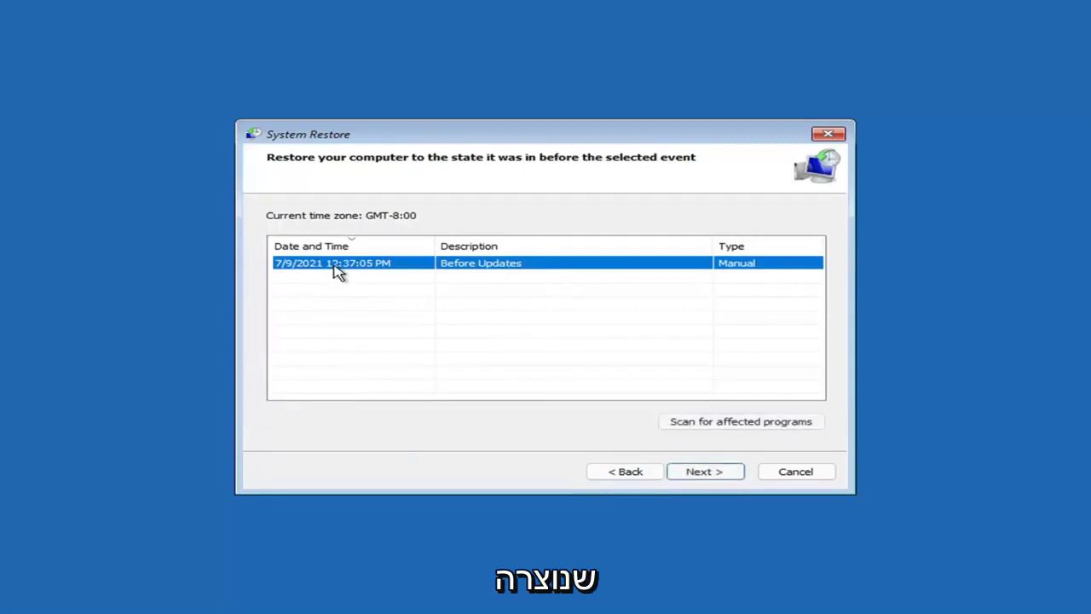
click(719, 474)
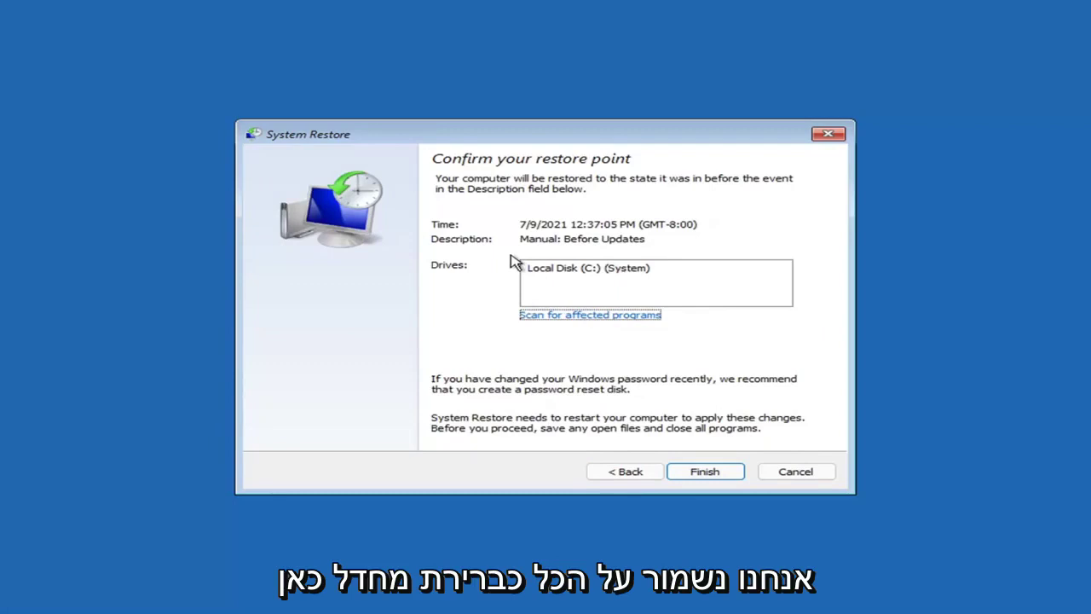
Step: Finish the wizard and accept the warning to restore to 7/9/2021 12:37:05 PM
click(704, 475)
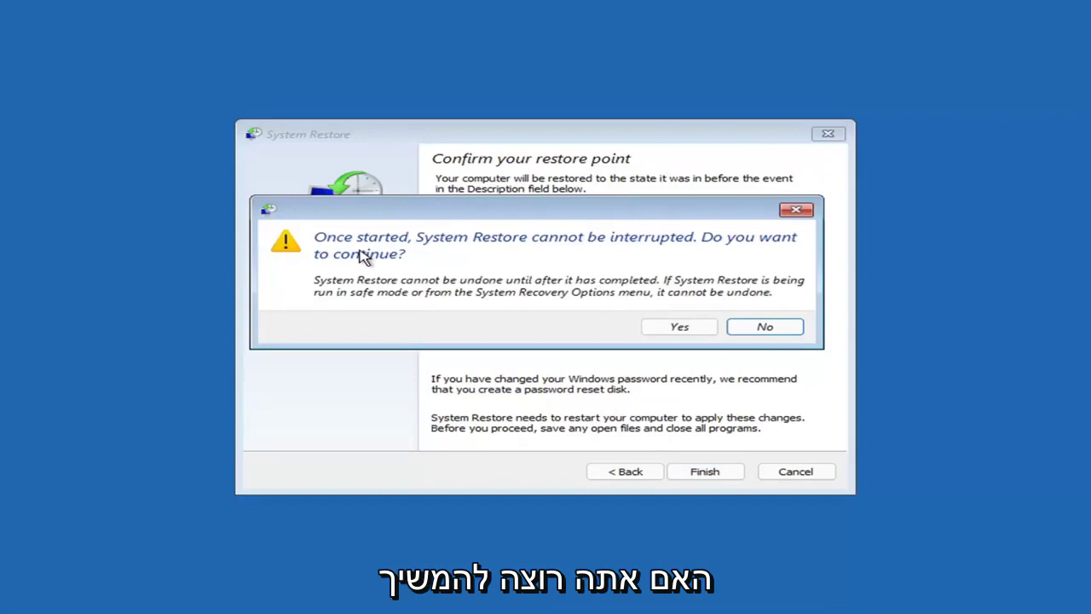
click(682, 332)
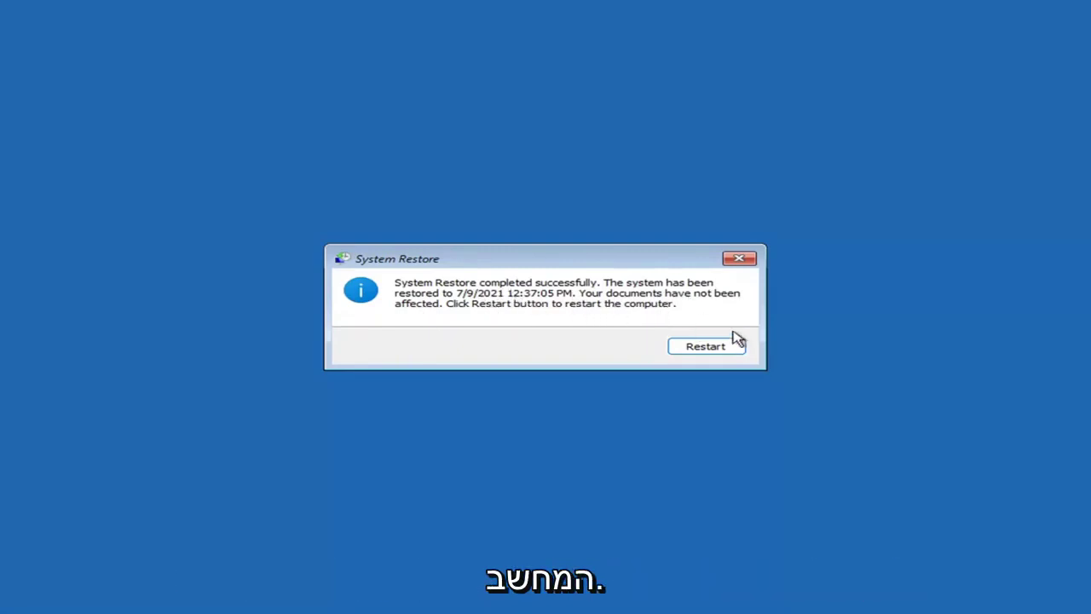
Step: Restart after the restore and dismiss the success message on the restored desktop
click(698, 349)
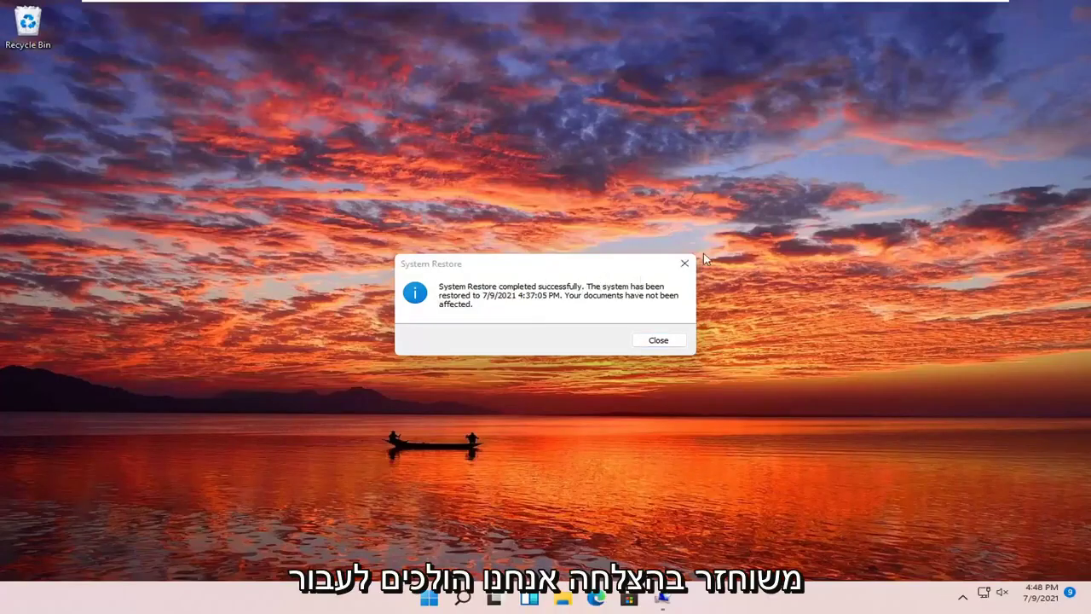
click(685, 264)
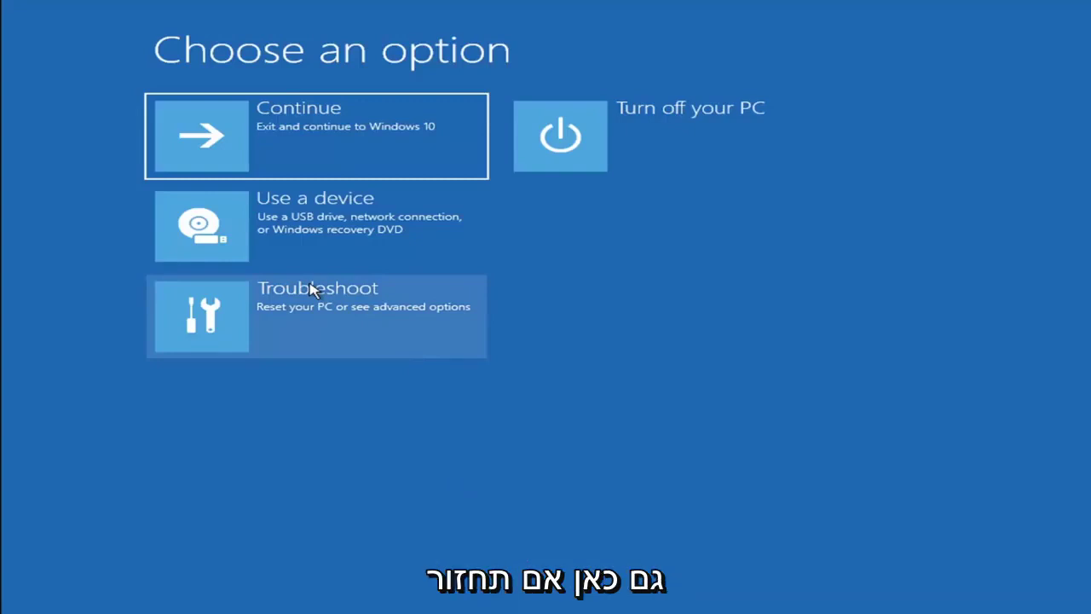
Step: View the Reset this PC options (Keep my files / Remove everything), then go back to Troubleshoot
click(319, 325)
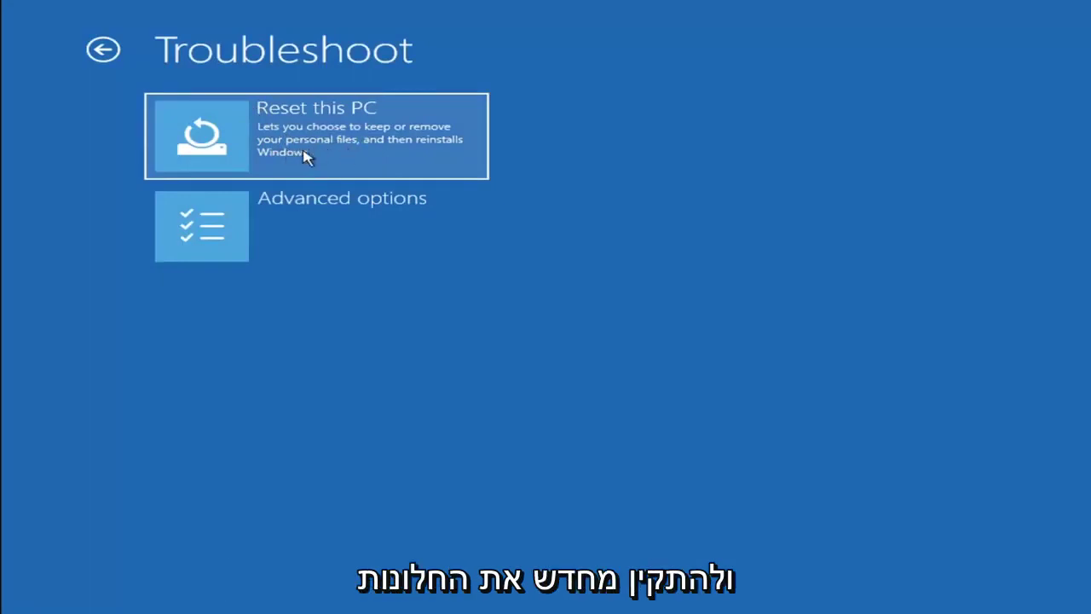
click(358, 155)
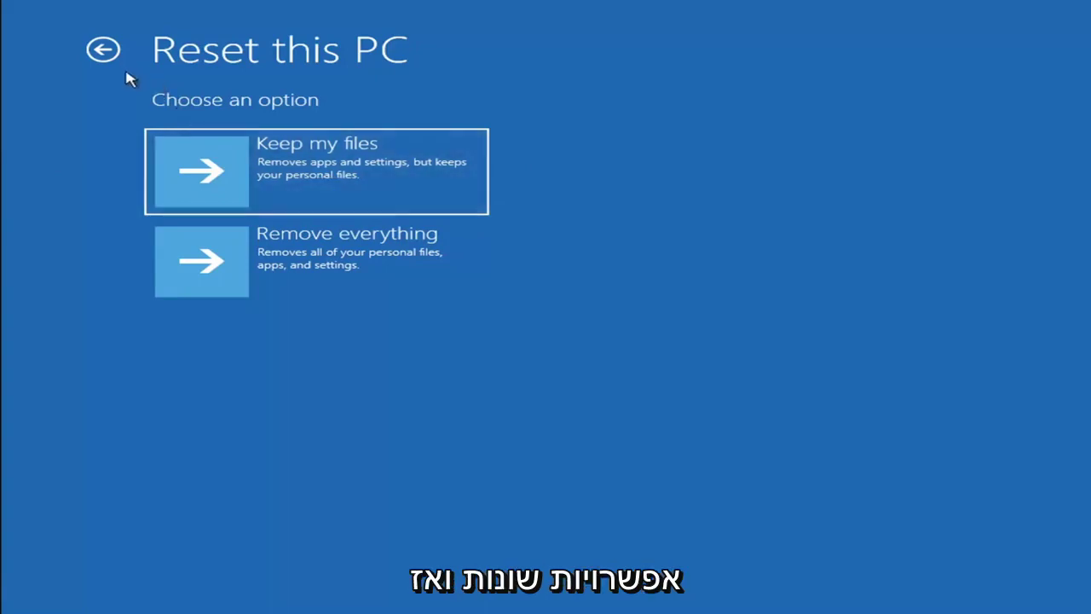
click(106, 51)
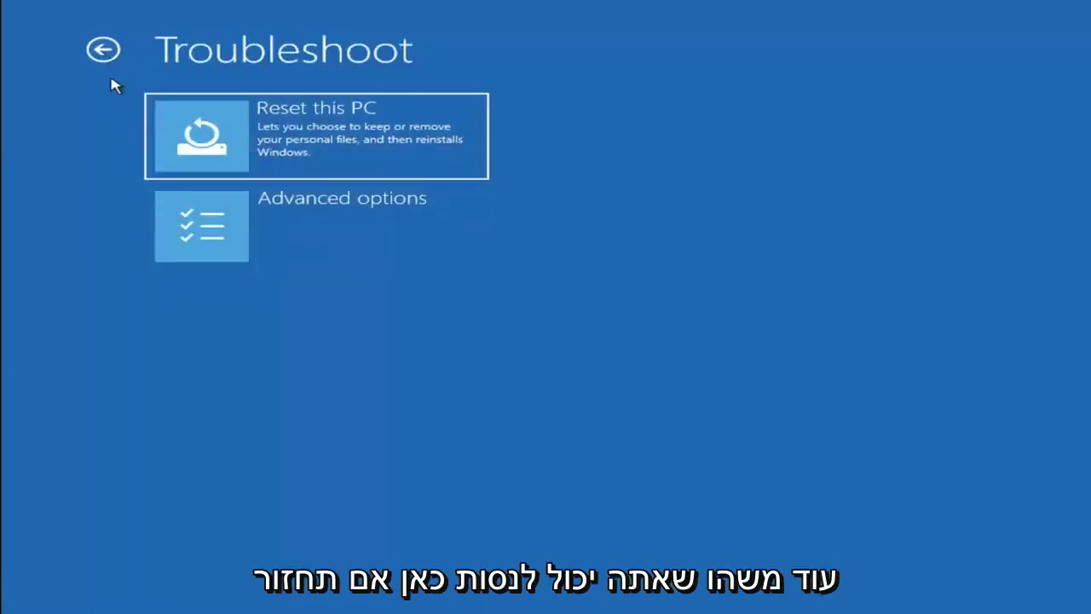
Step: Navigate Choose an option > Troubleshoot > Advanced options and launch Command Prompt
click(106, 51)
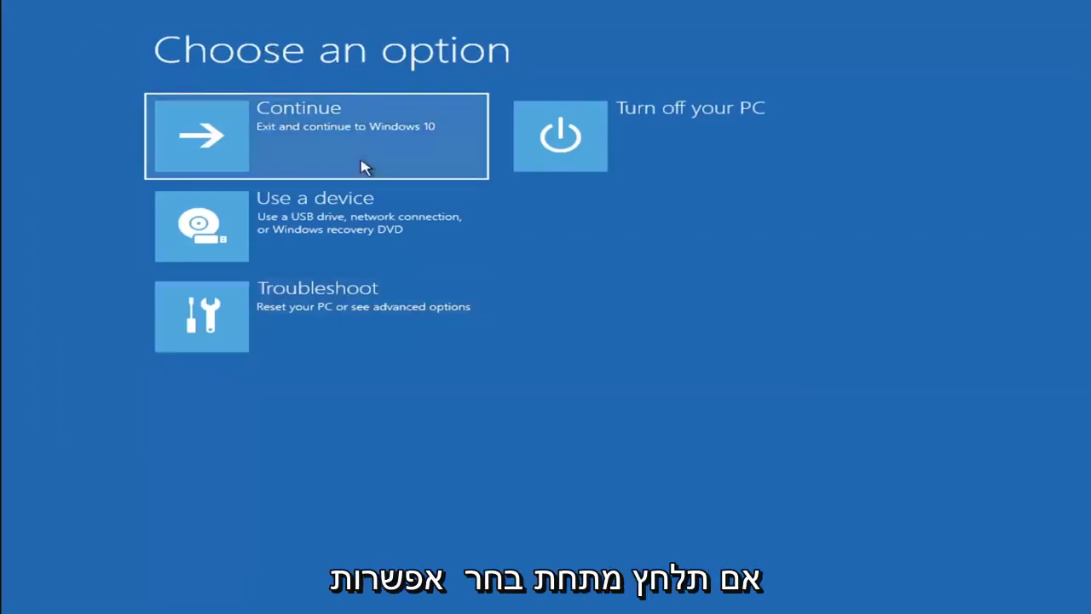
click(332, 322)
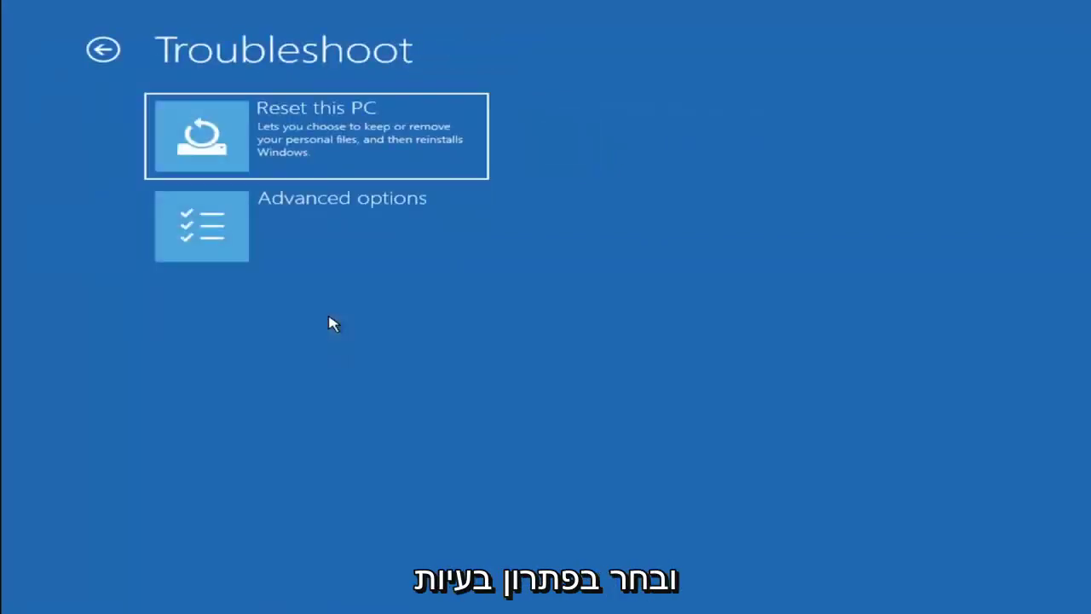
click(326, 237)
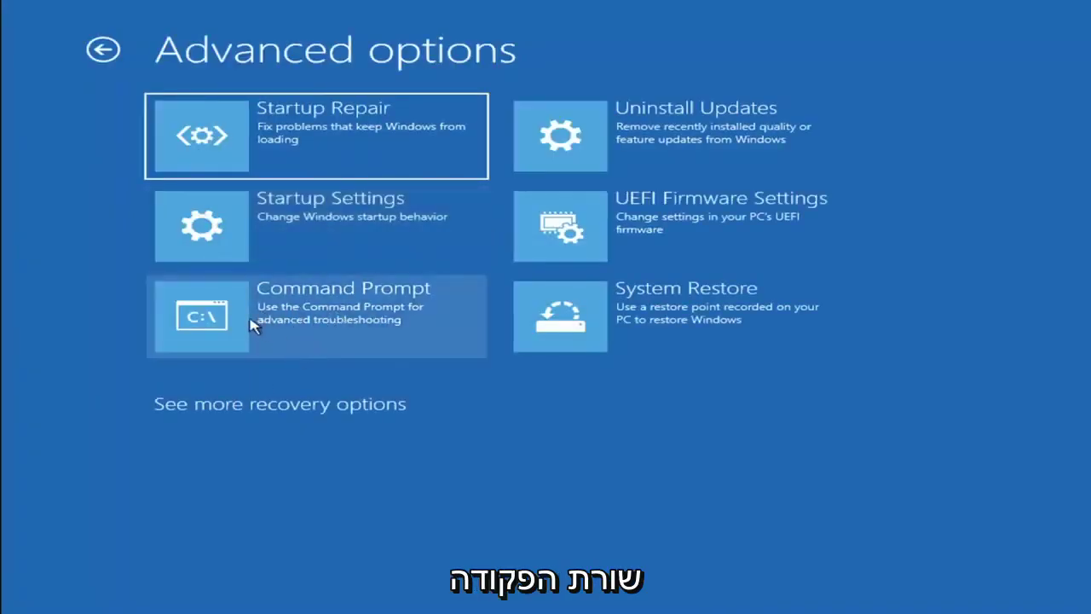
click(311, 322)
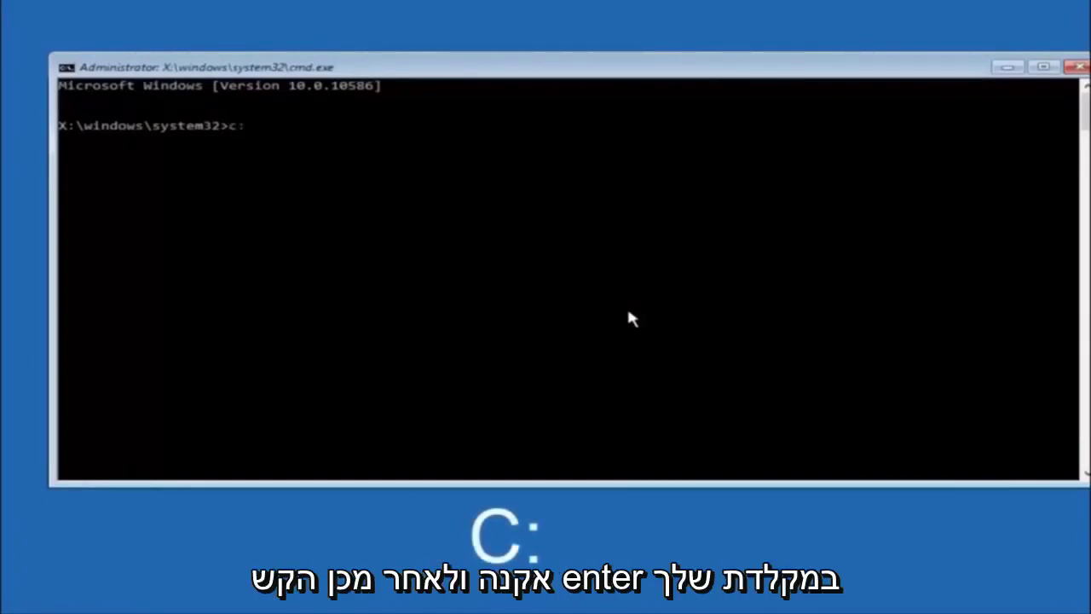
Step: Switch to drive C:, list it with dir, then type cd \windows\system32
key(Return)
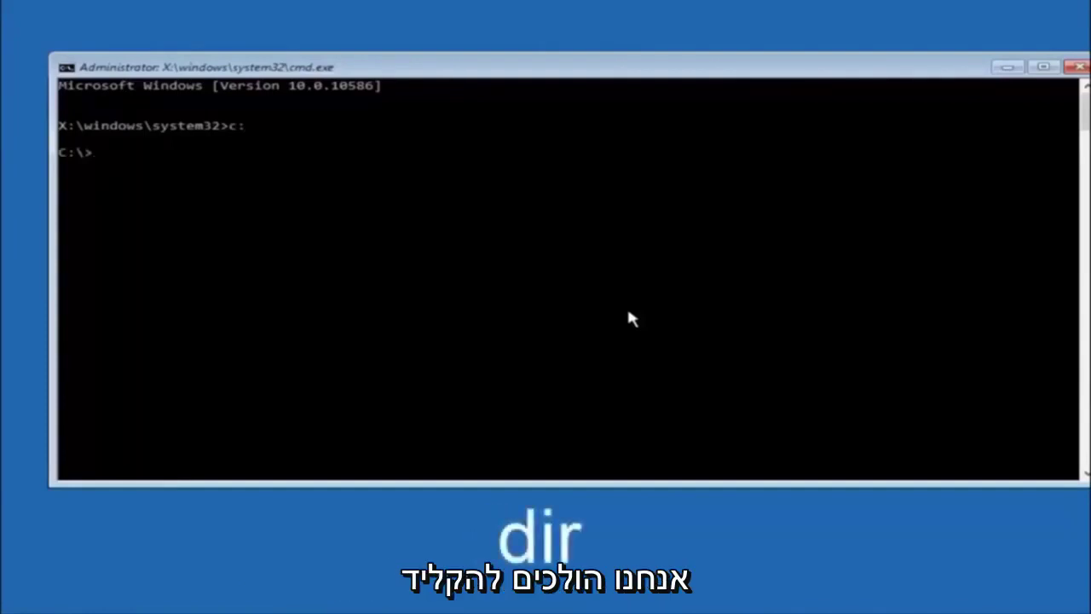
text(dir)
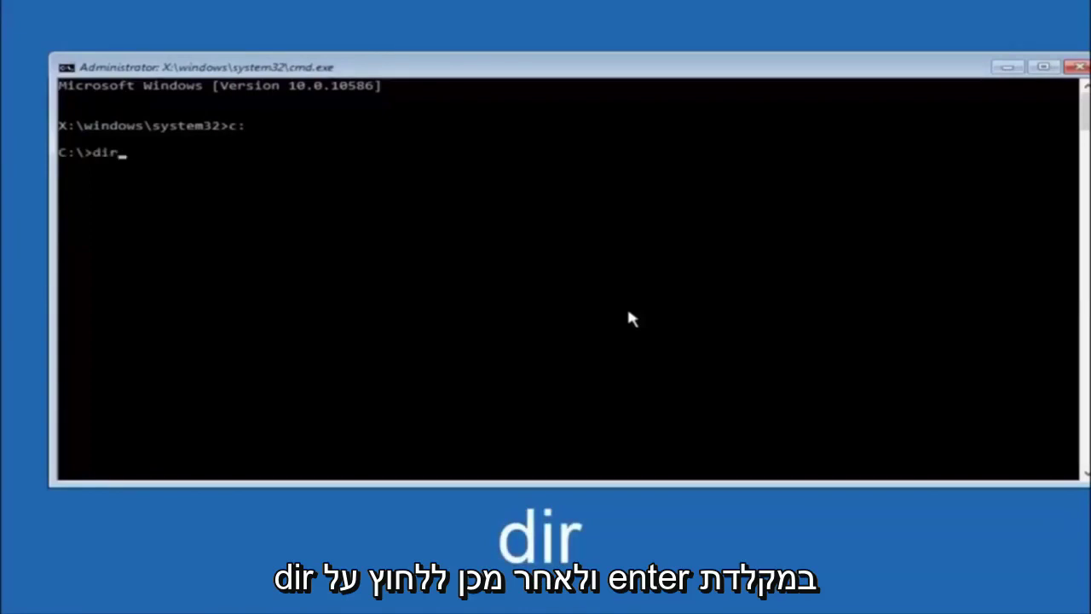
key(Return)
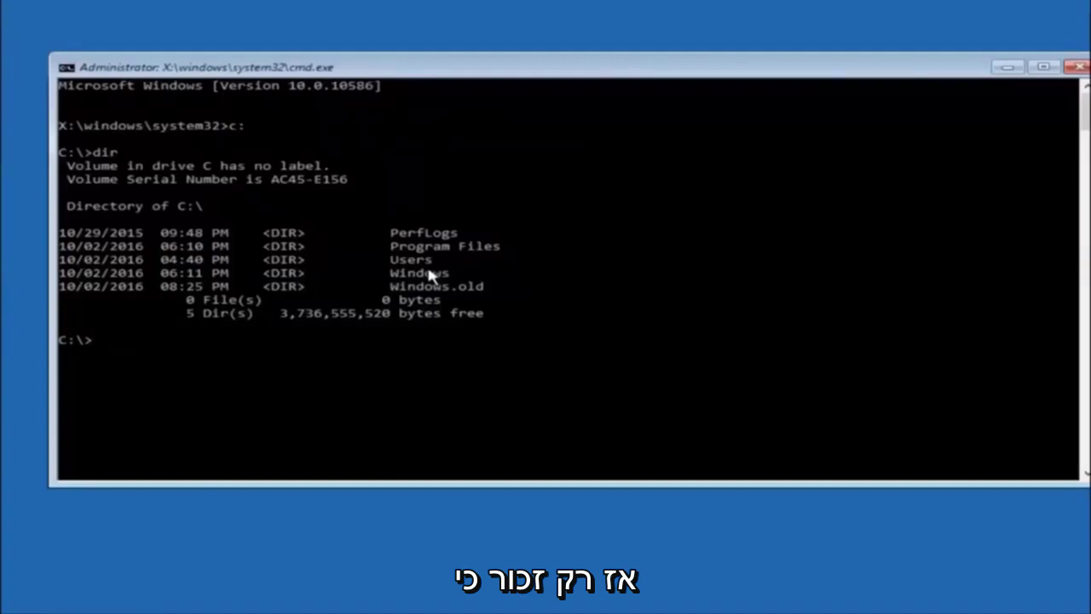
Step: Enter the command 'cd \windows\system32' at the C:\ prompt without running it yet
text(cd)
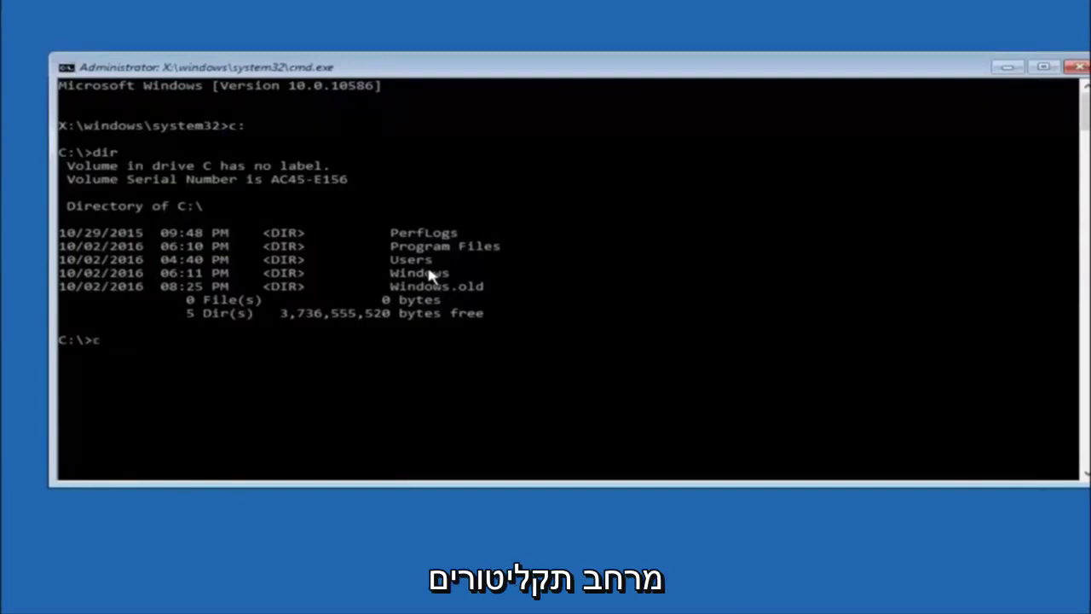
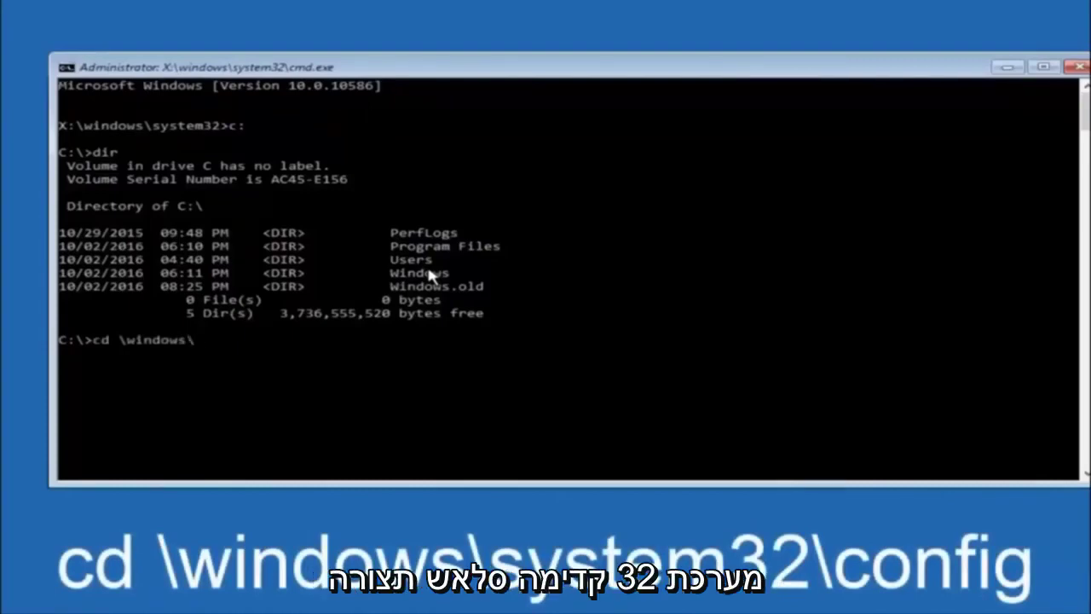
Step: Switch to drive C:, list it with dir, then type cd \windows\system32
Step: Enter the command 'cd \windows\system32' at the C:\ prompt without running it yet
text(system32)
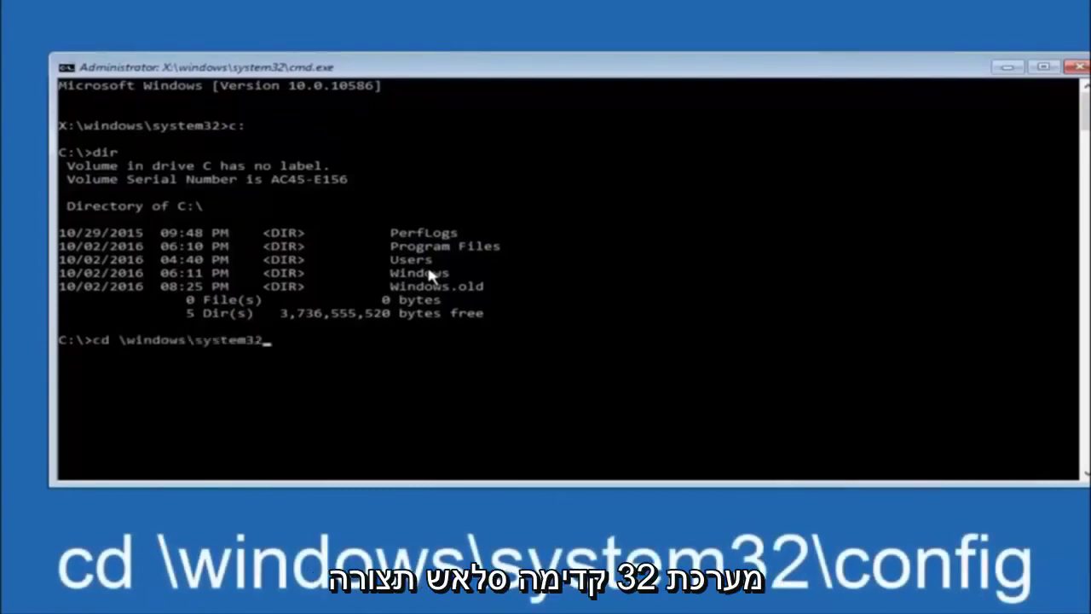
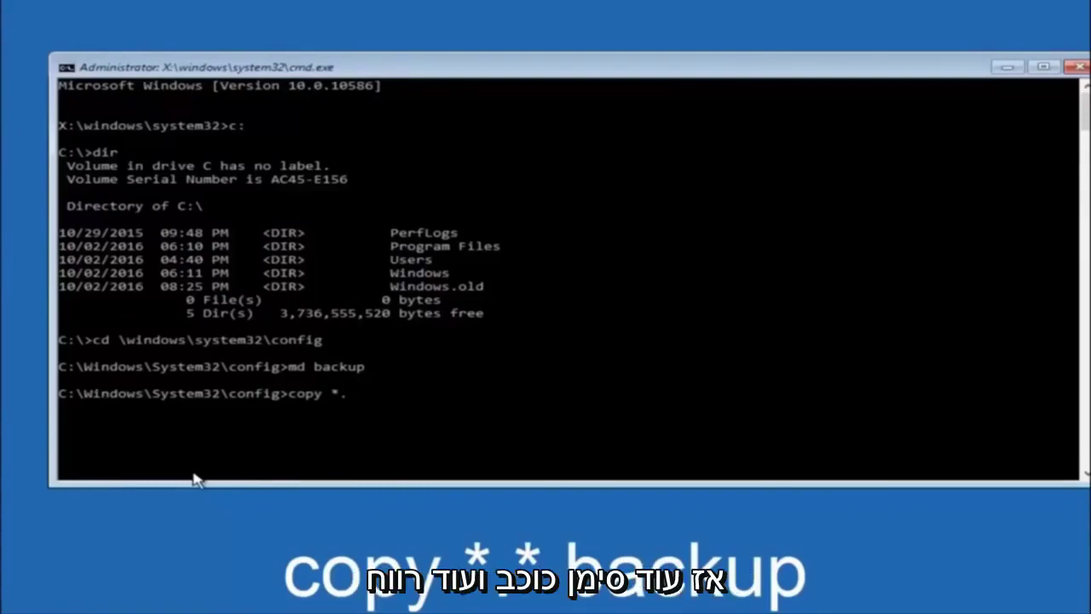
Step: Complete the wildcard in the pending command so it reads copy *.*, without running it
text(*)
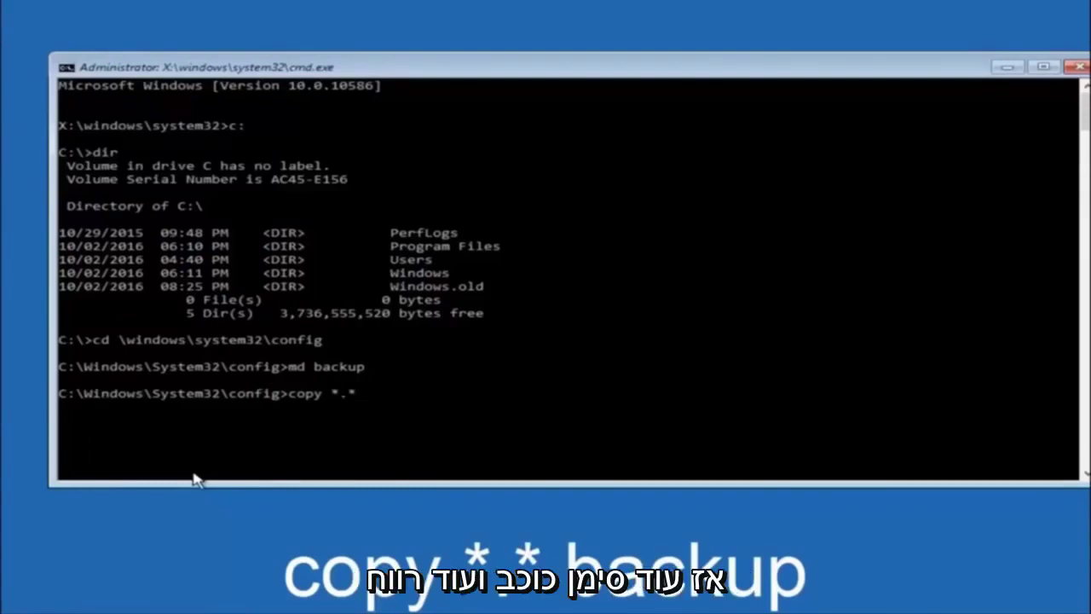
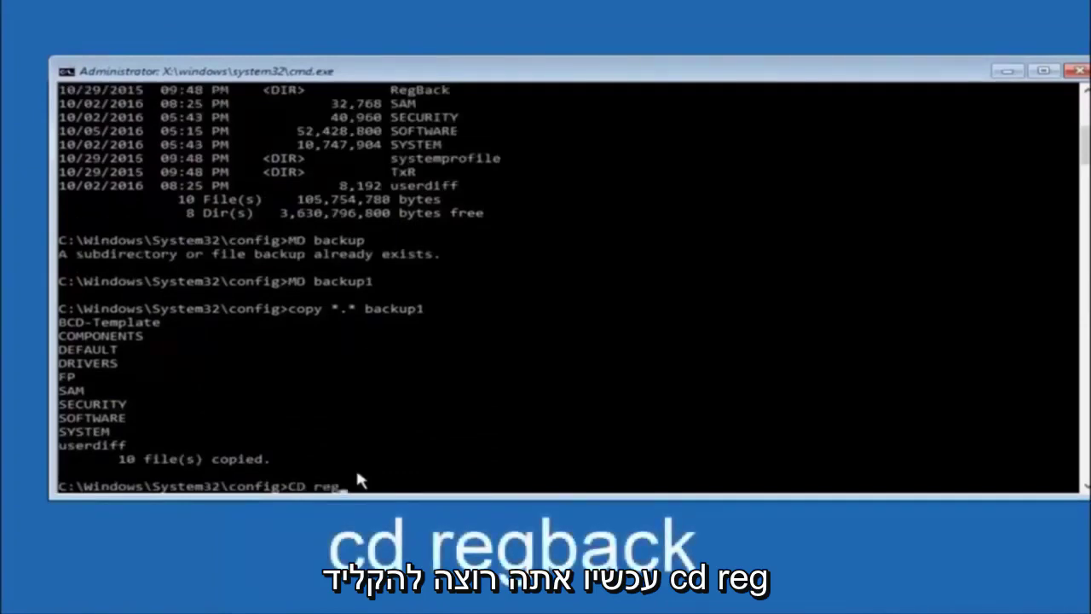
Step: Change into the RegBack folder from C:\Windows\System32\config with cd regback
text(back)
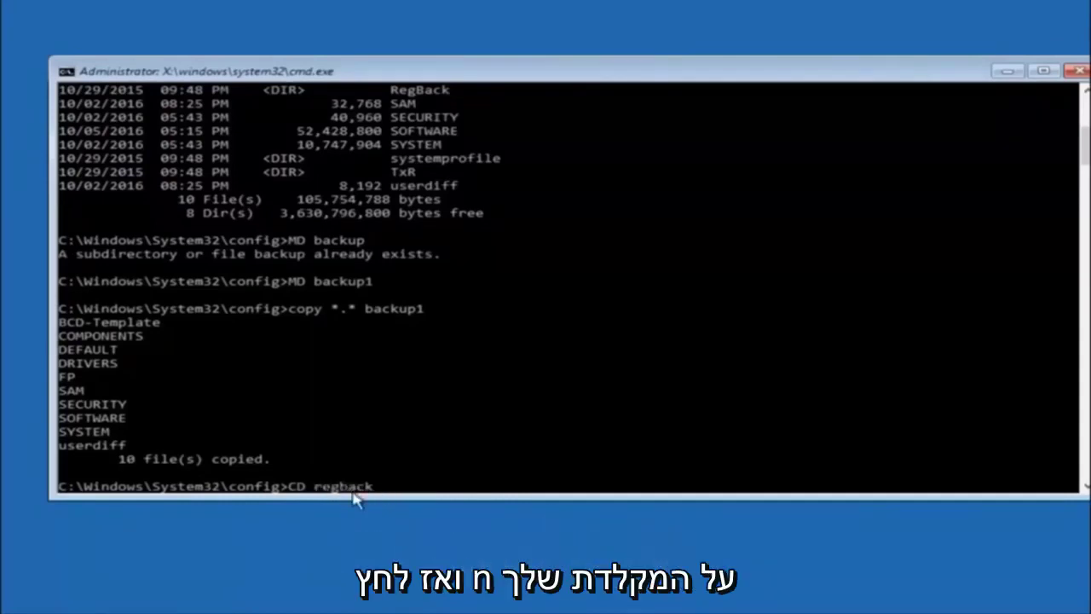
key(Return)
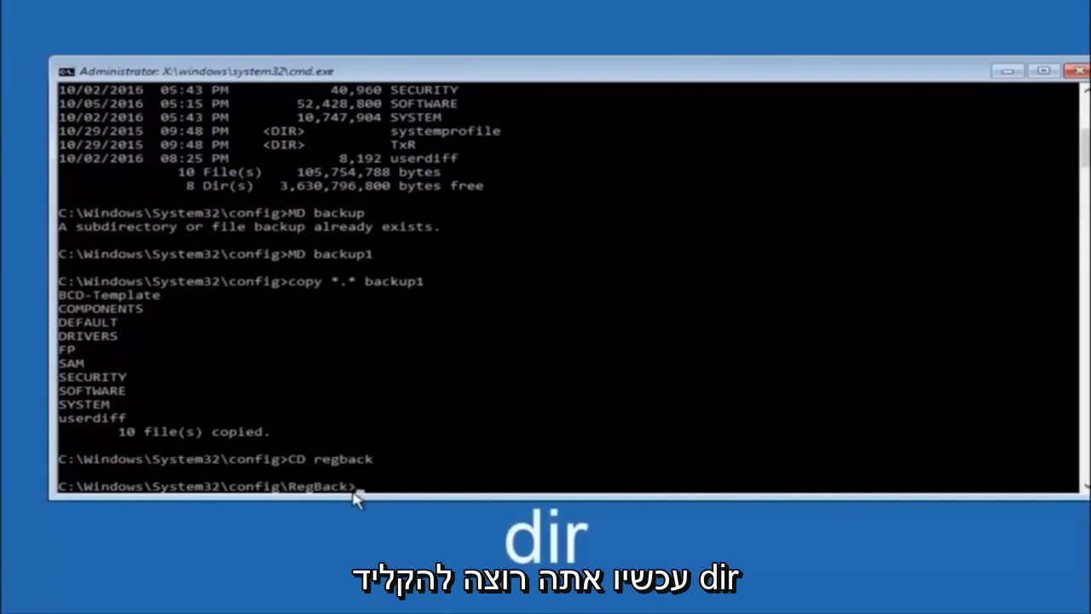
Step: List RegBack with dir, showing the five 0-byte hives, and begin the copy command
text(dir)
key(Return)
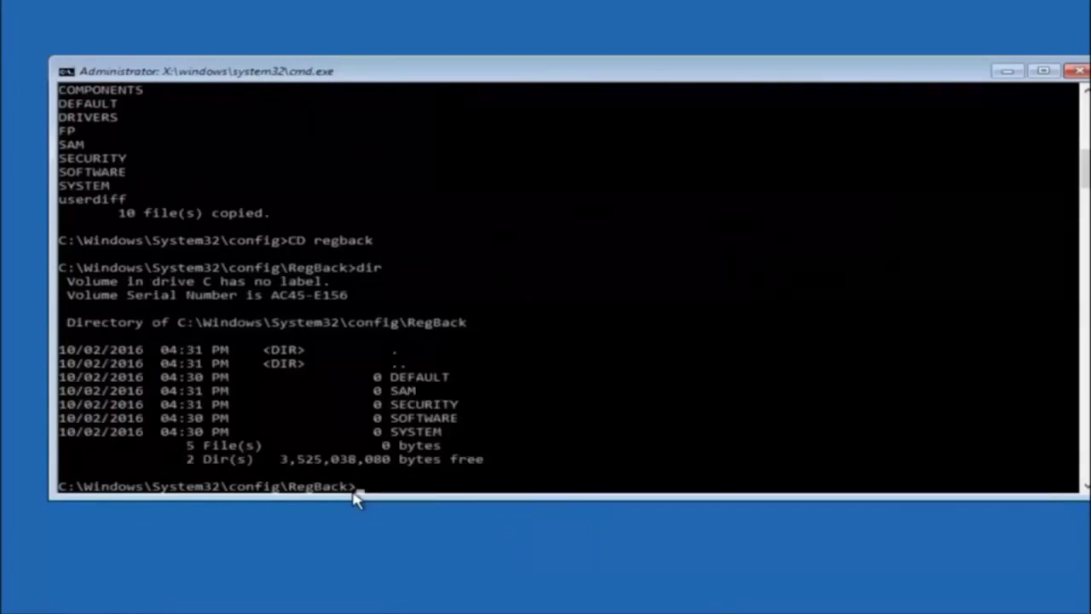
text(c)
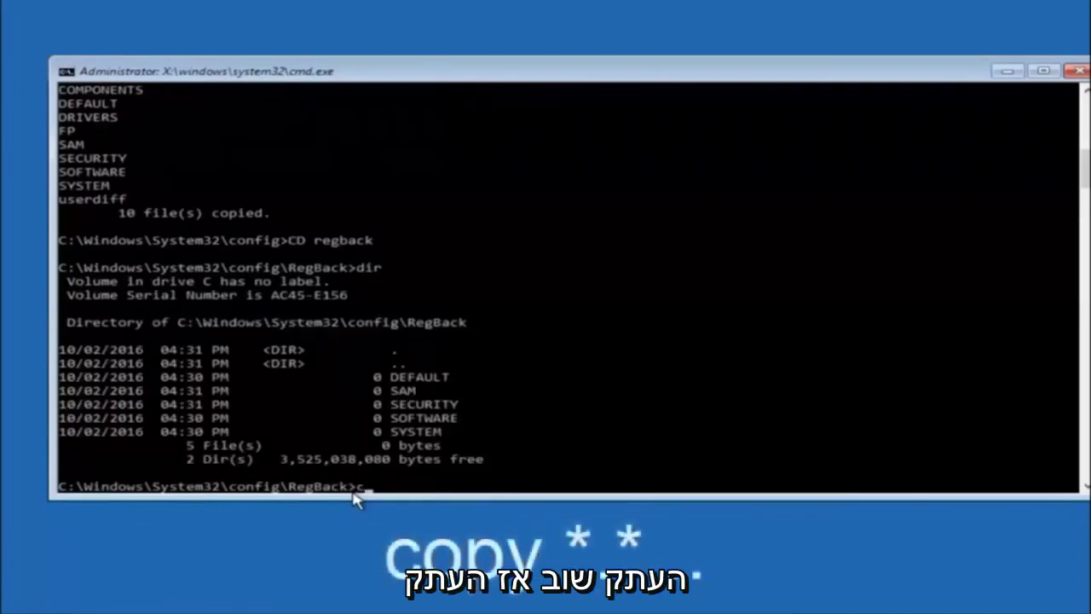
text(opy *.* ..)
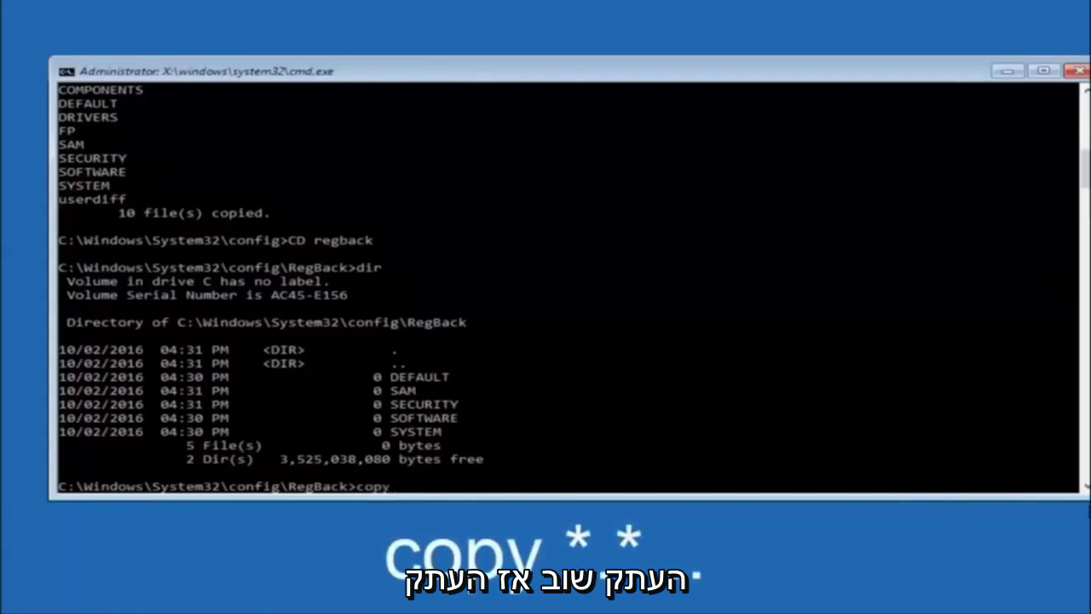
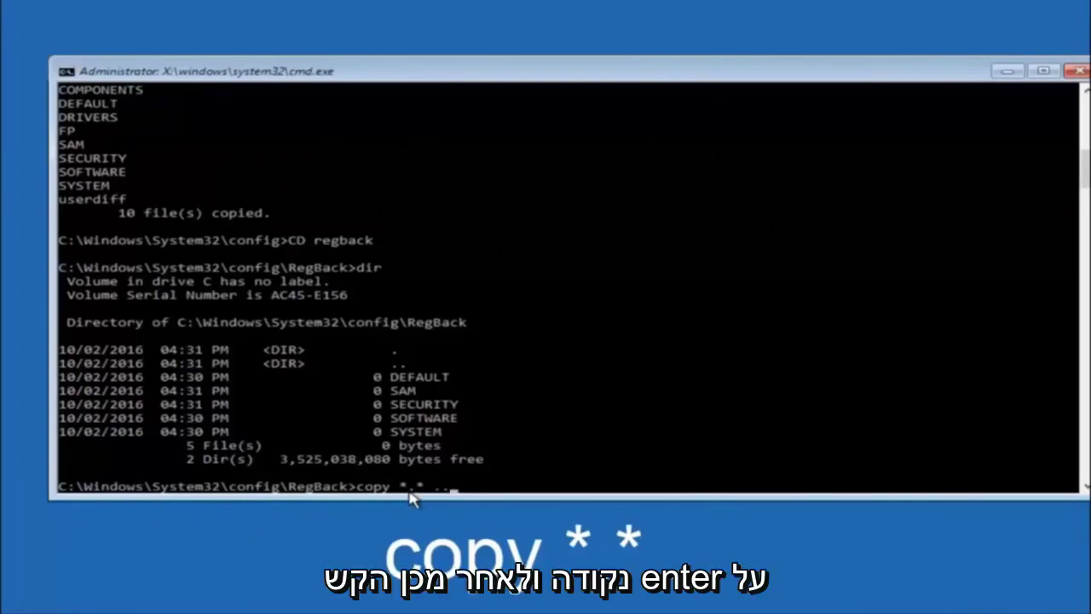
Step: Run copy *.* .. from RegBack and answer A to overwrite all existing config hives
key(Return)
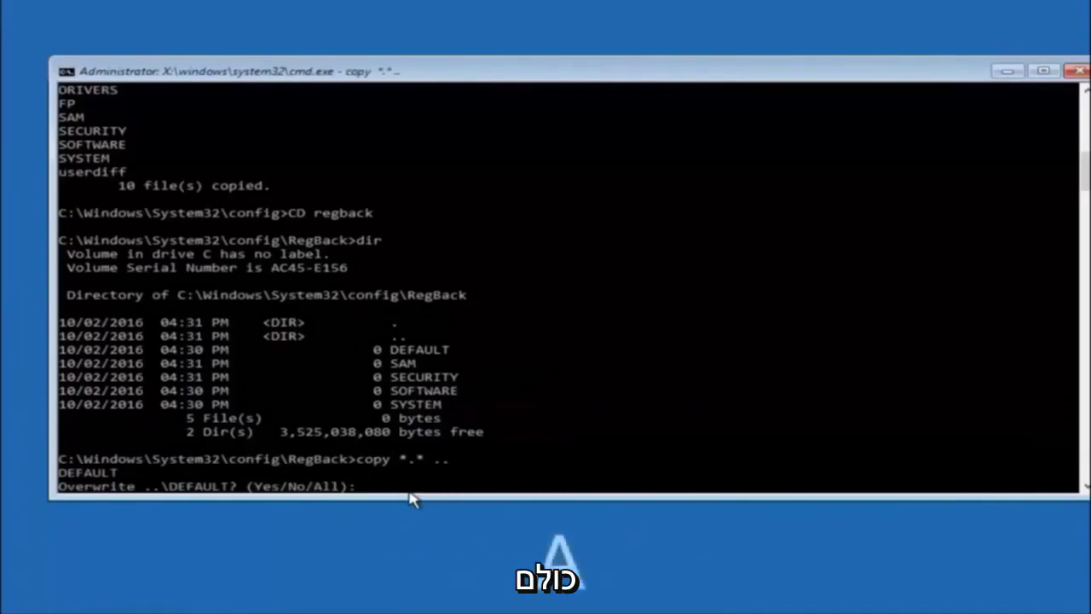
text(A)
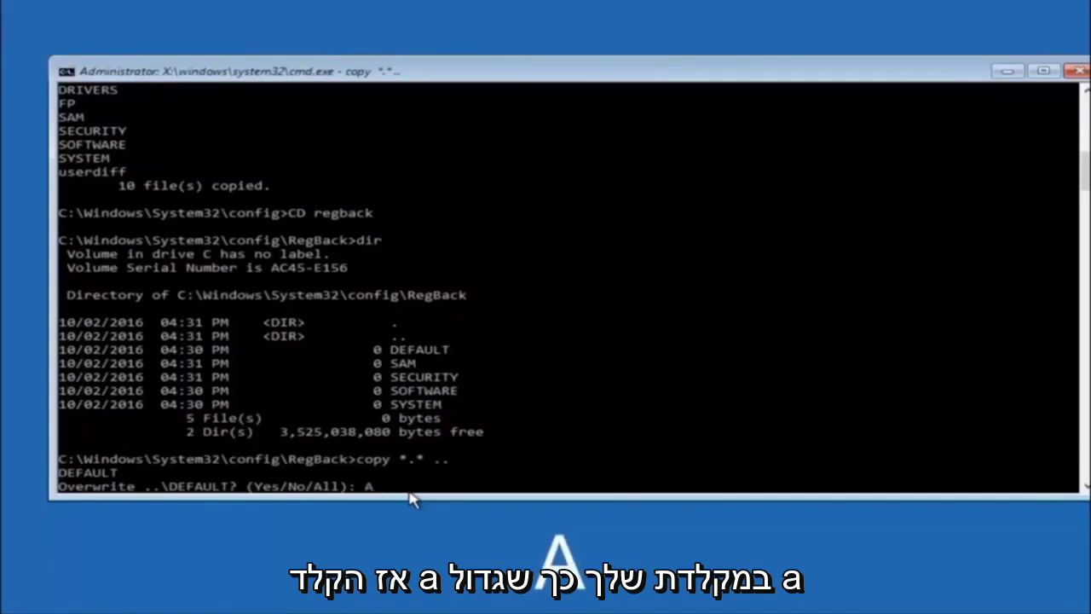